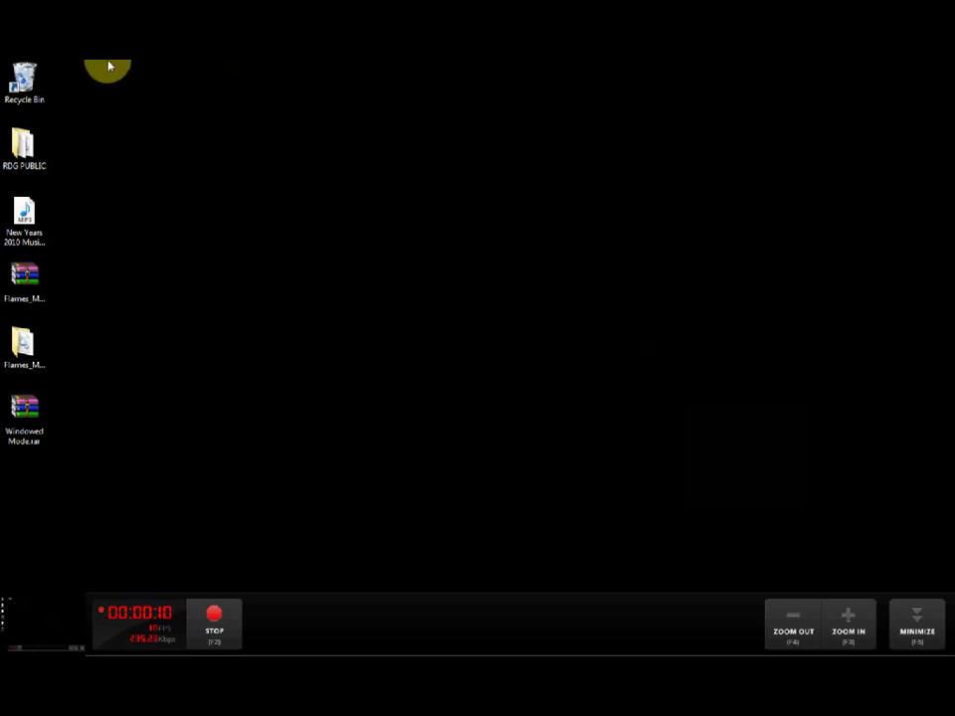
pyautogui.moveTo(107, 62); pyautogui.dragTo(684, 412)
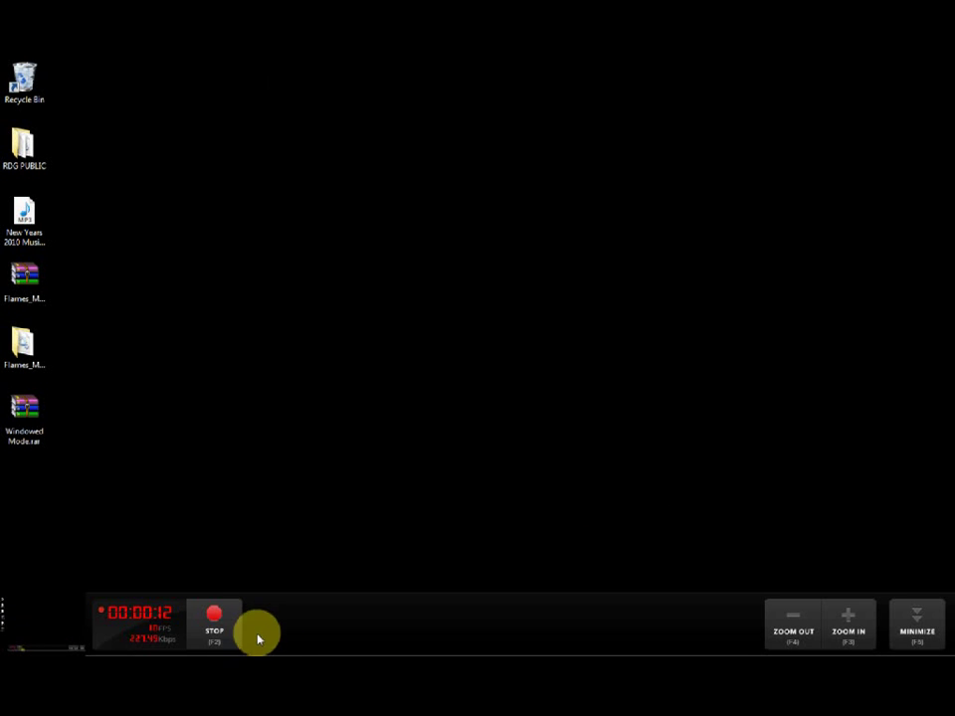
pyautogui.press('super')
pyautogui.press('super')
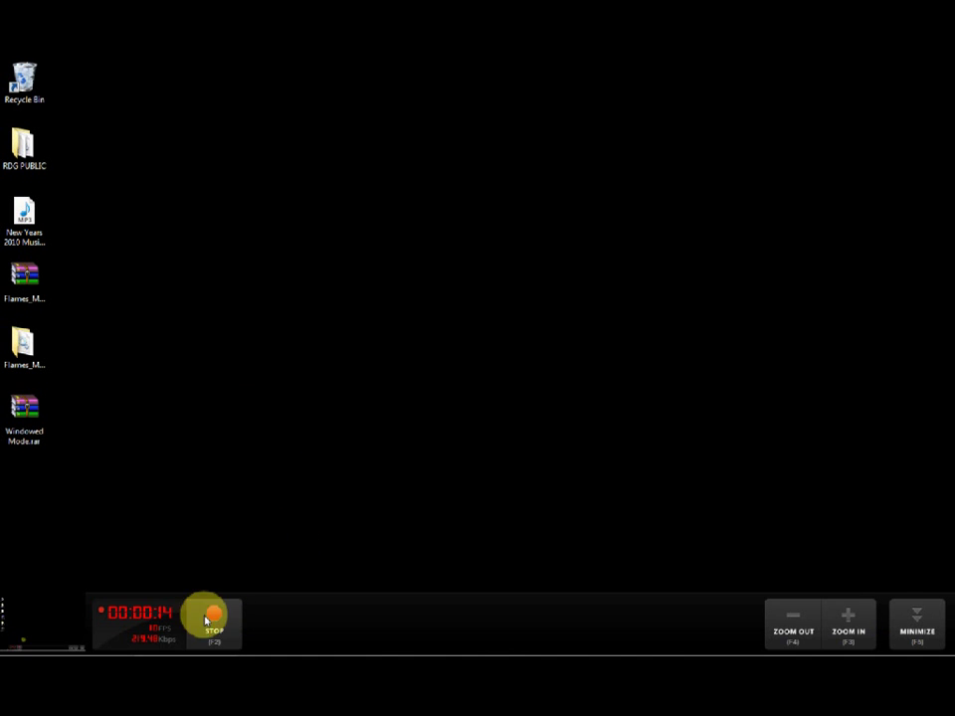
# Switch to Opera, maximize its window and start downloading Windowed Mode.rar from the MediaFire page
pyautogui.moveTo(184, 639)
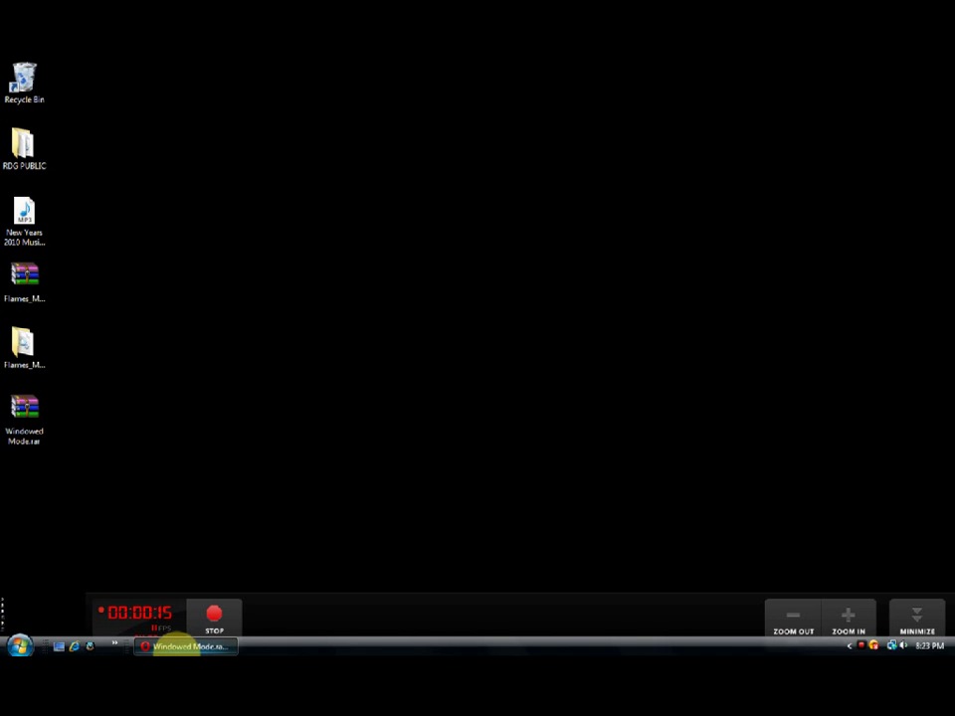
pyautogui.click(179, 650)
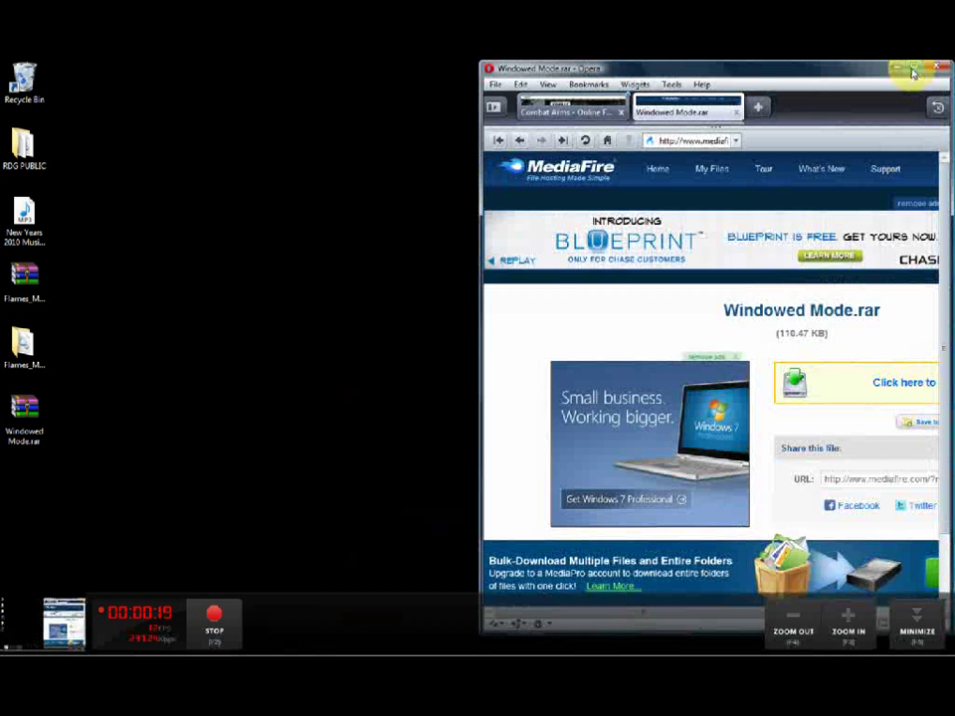
pyautogui.click(912, 69)
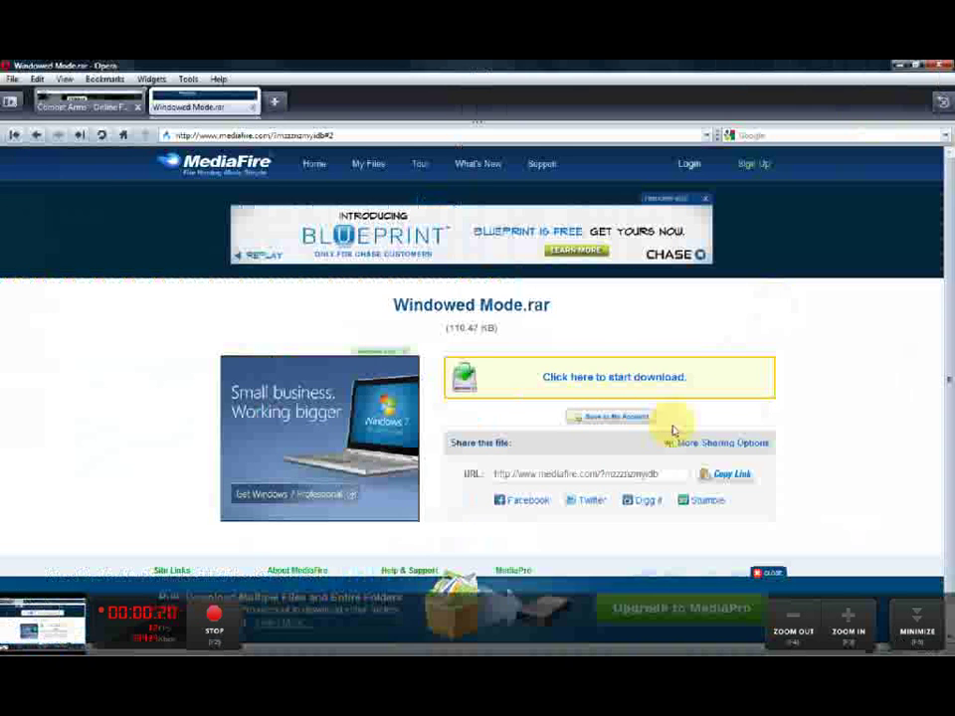
pyautogui.click(654, 383)
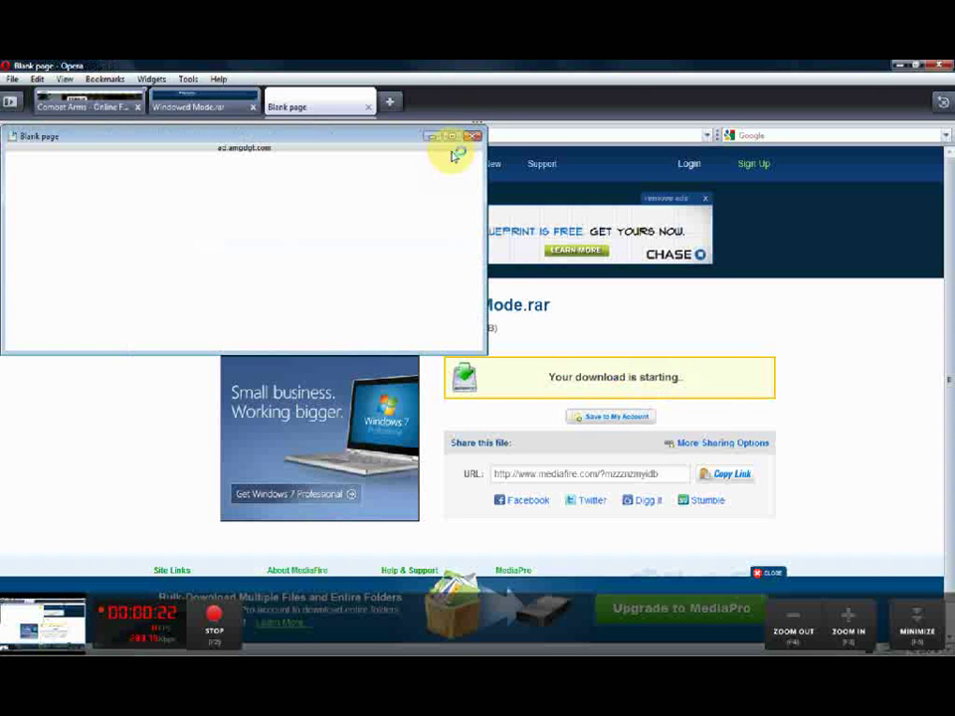
pyautogui.click(712, 334)
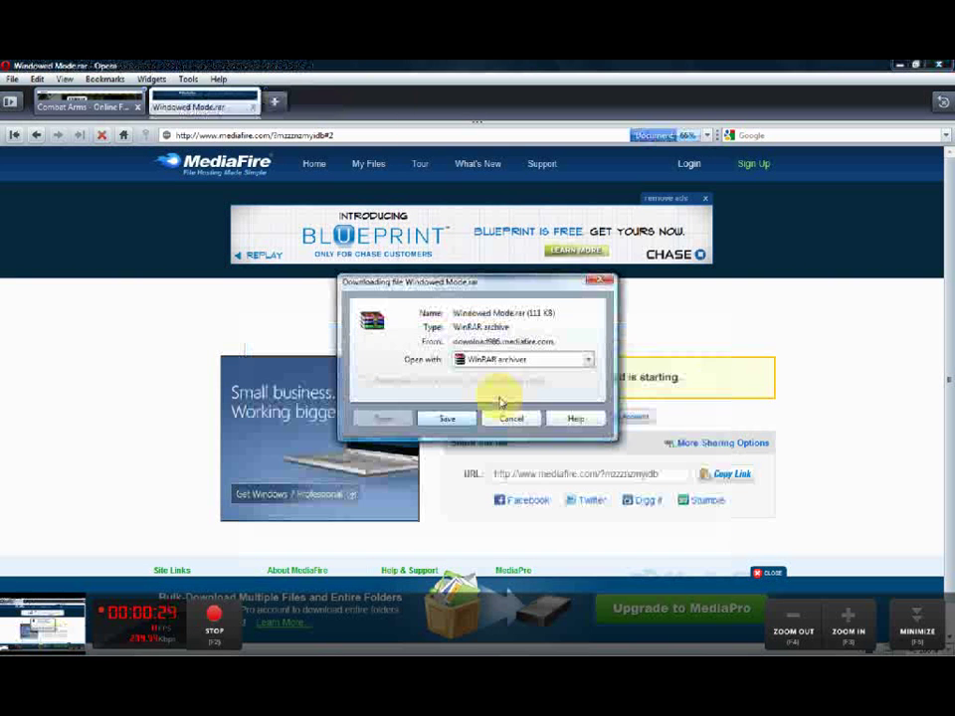
# Save the downloaded Windowed Mode.rar to the Desktop, replacing the existing copy
pyautogui.click(450, 419)
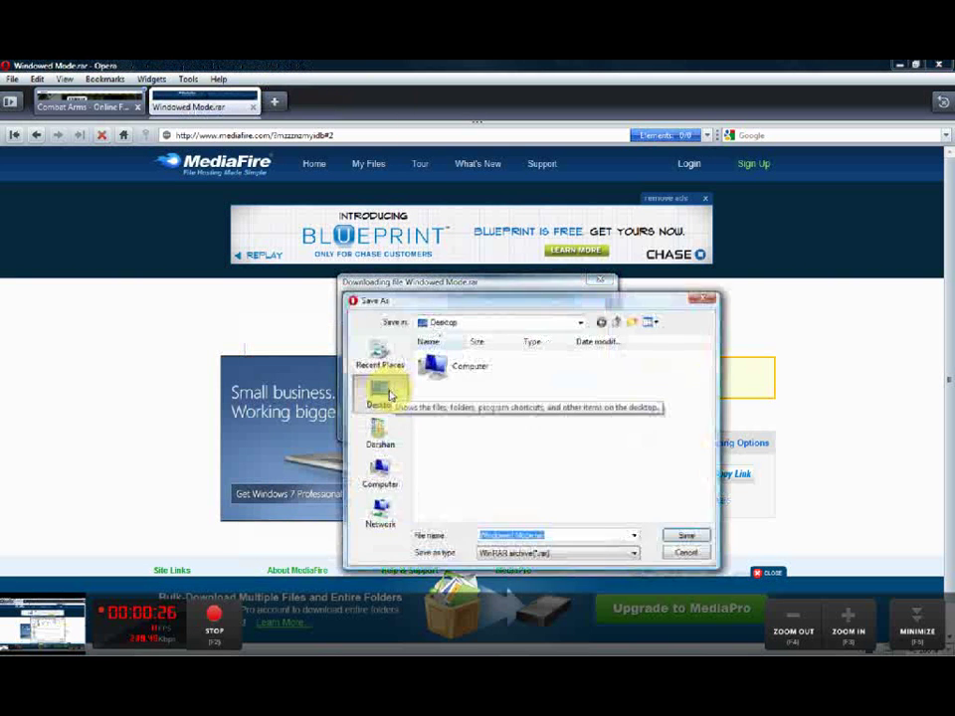
pyautogui.click(689, 538)
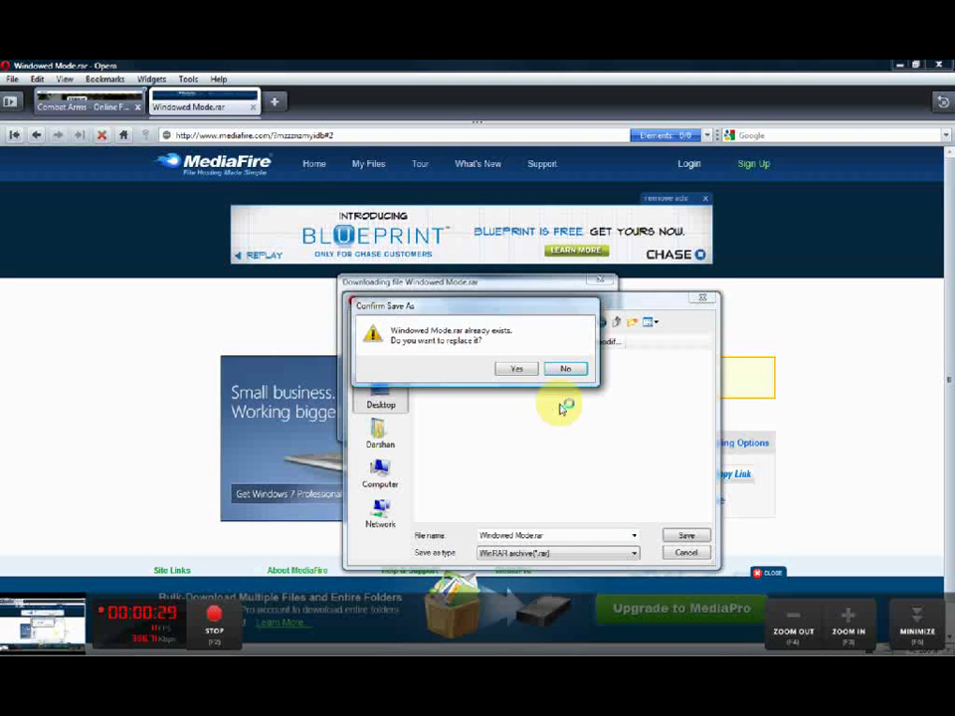
pyautogui.click(517, 369)
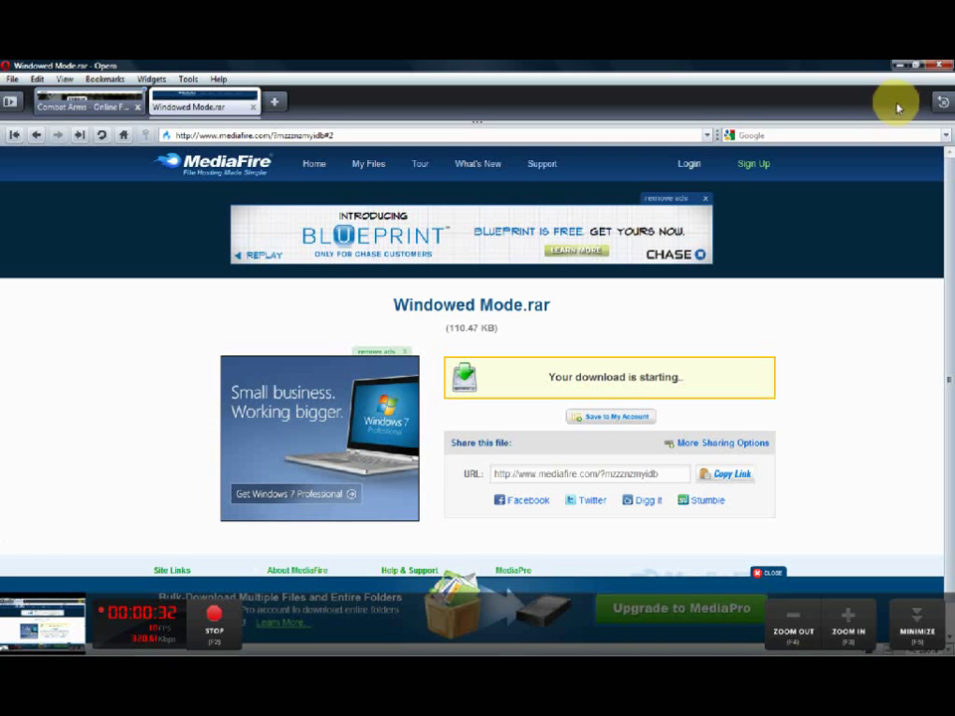
# Minimize the browser and extract Windowed Mode.rar directly onto the desktop
pyautogui.click(902, 66)
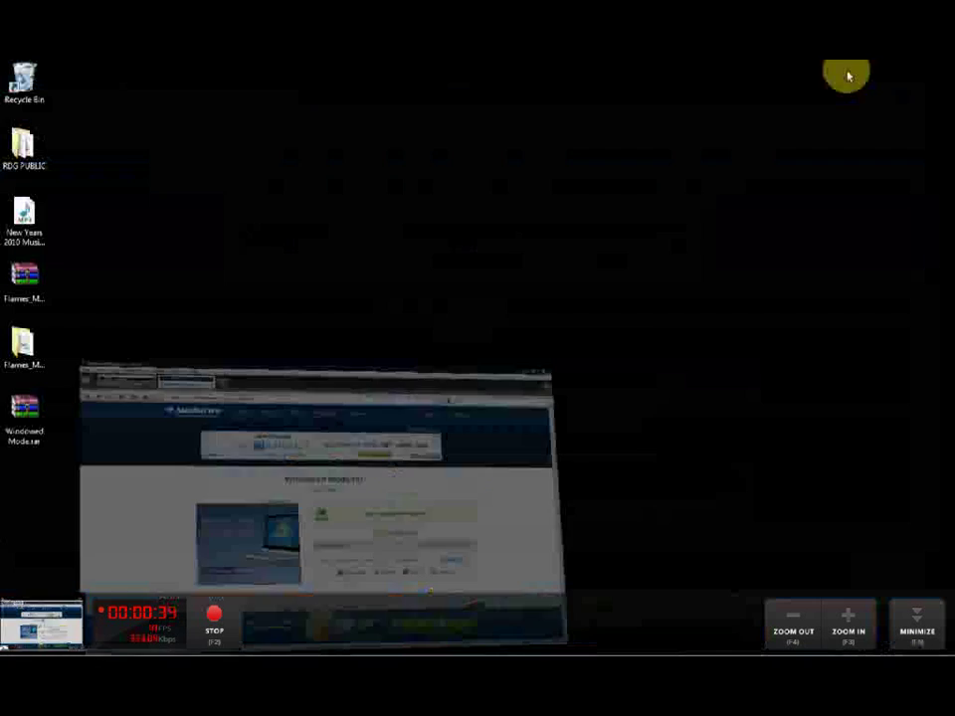
pyautogui.click(19, 439)
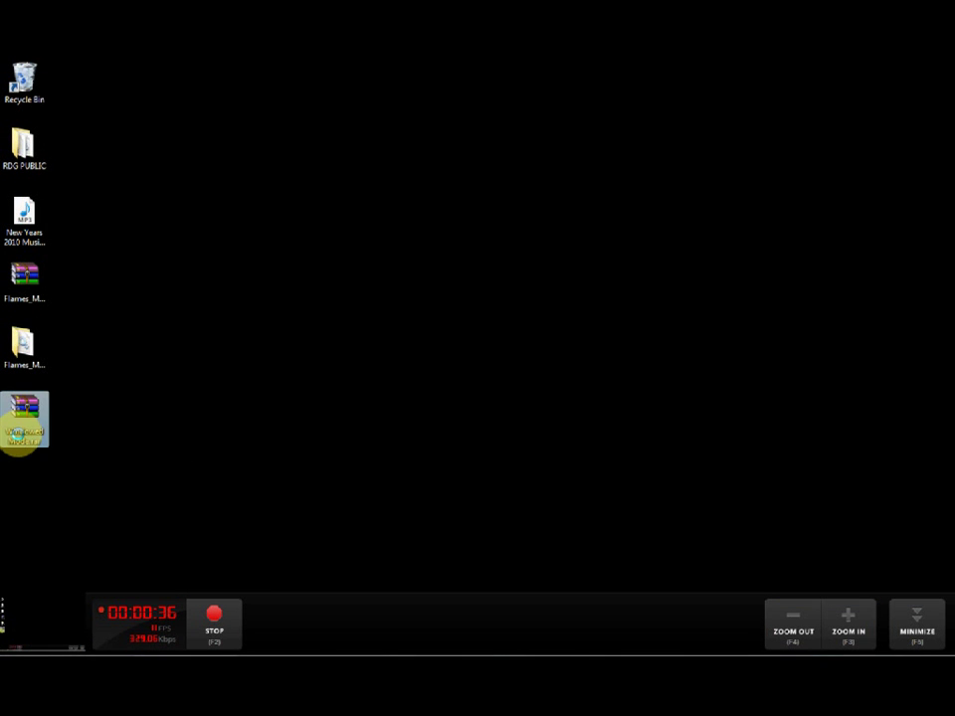
pyautogui.rightClick(22, 432)
pyautogui.click(104, 240)
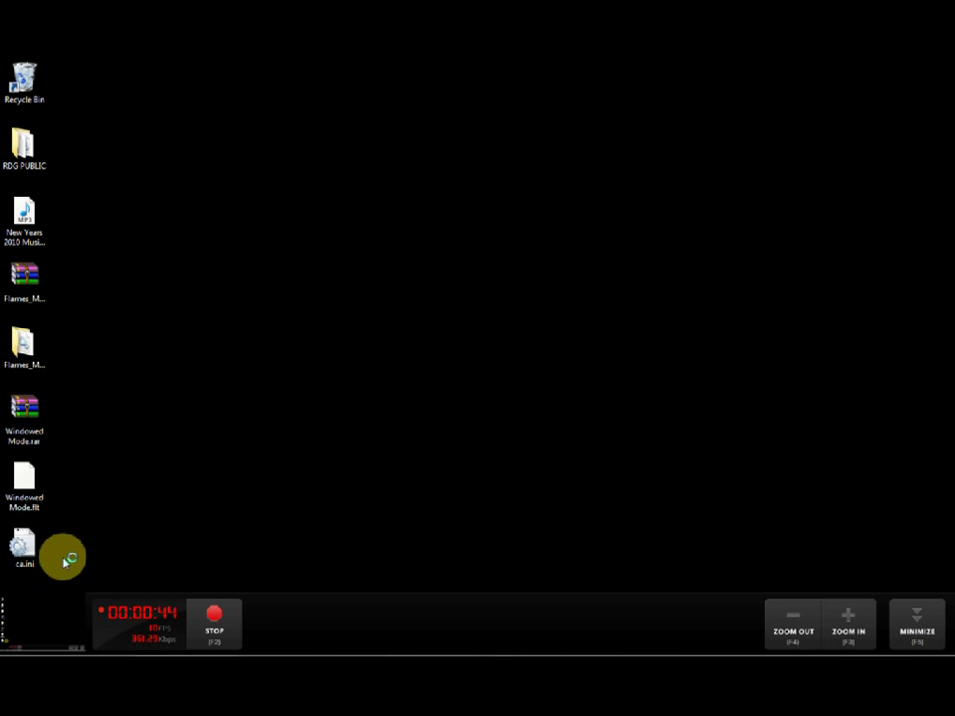
# Move the extracted Windowed Mode.flt and ca.ini to the middle of the desktop and select both files
pyautogui.moveTo(64, 563); pyautogui.dragTo(418, 318)
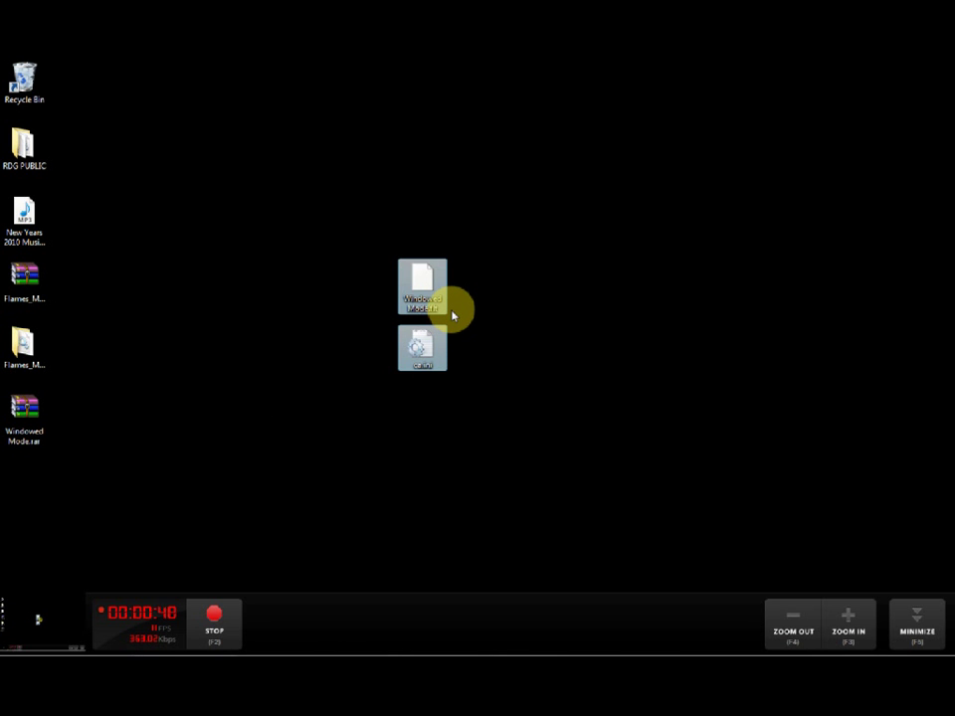
pyautogui.click(439, 397)
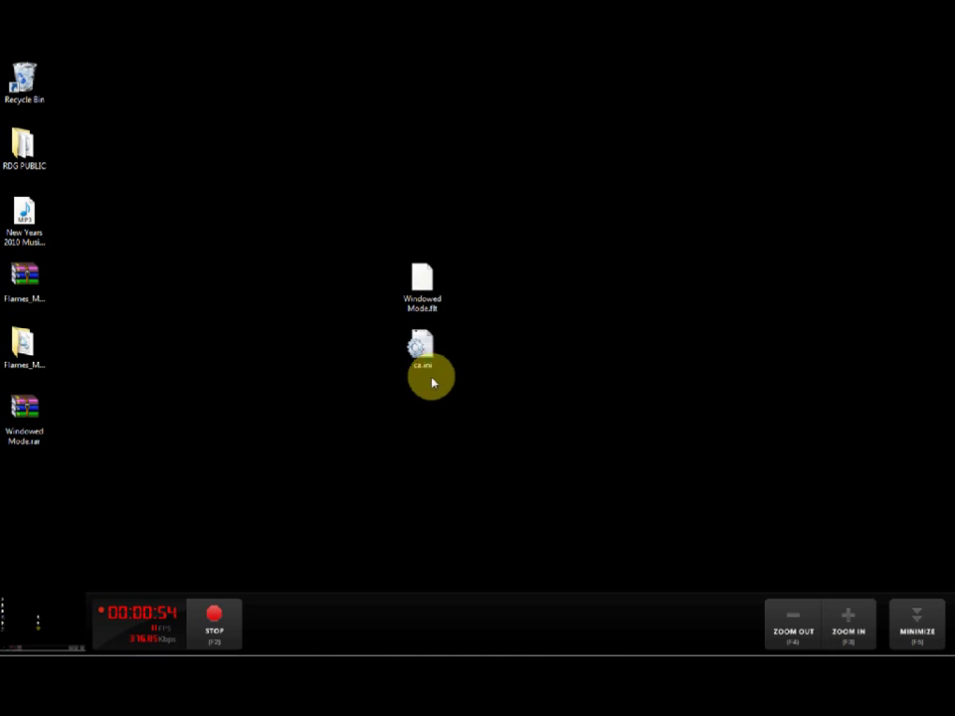
pyautogui.moveTo(430, 398); pyautogui.dragTo(433, 262)
pyautogui.moveTo(550, 181); pyautogui.dragTo(318, 477)
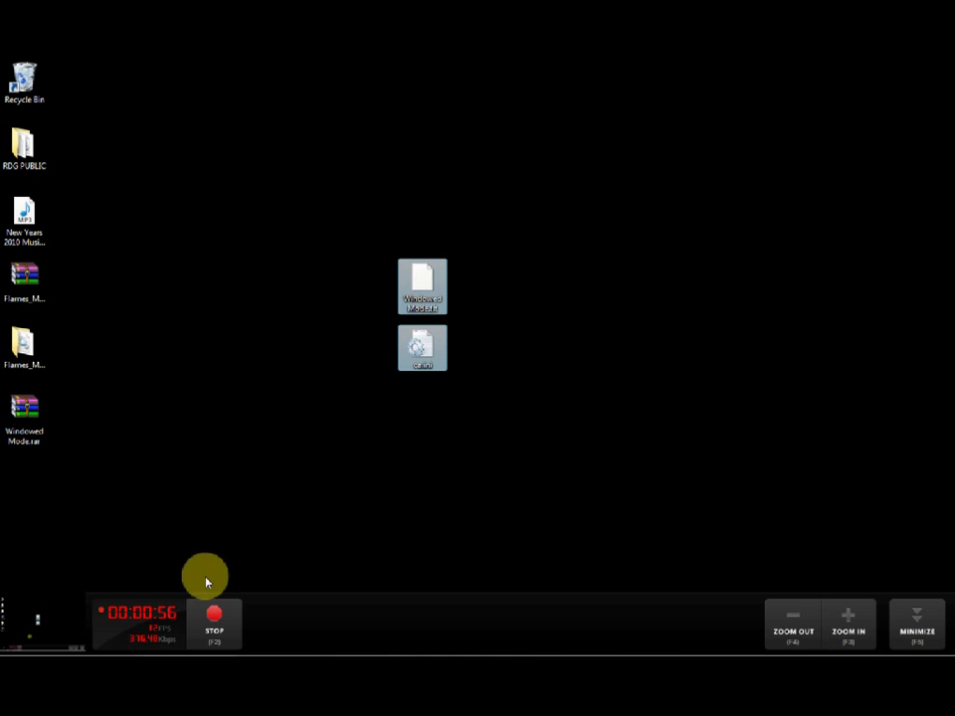
# Open the Computer window, shift it slightly upward and open the HP (C:) drive
pyautogui.click(14, 645)
pyautogui.click(203, 438)
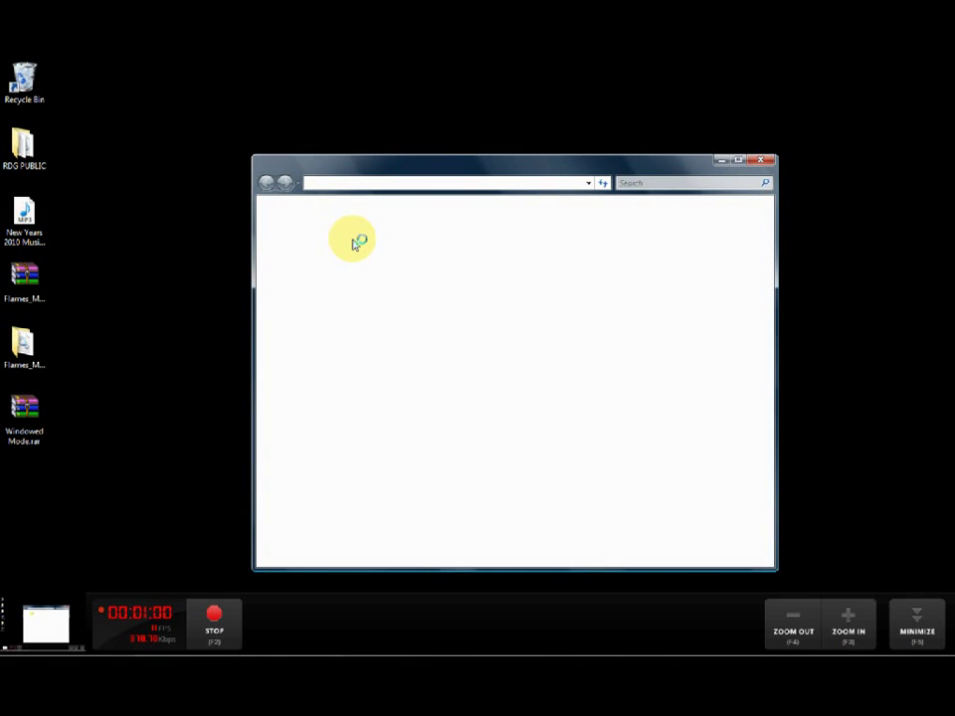
pyautogui.moveTo(404, 157); pyautogui.dragTo(377, 123)
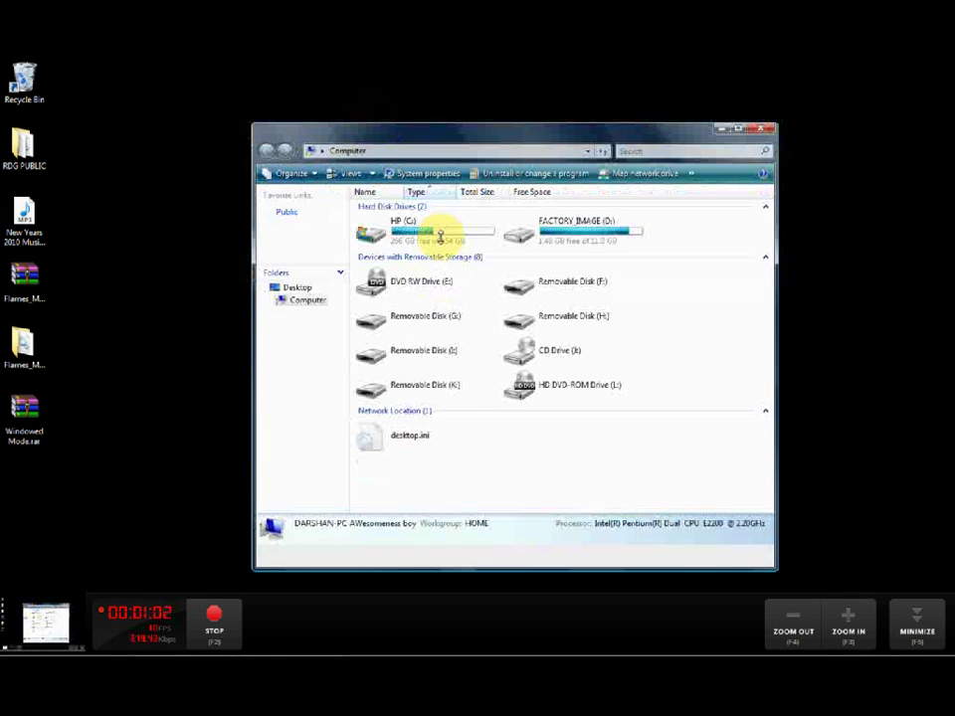
pyautogui.click(434, 222)
pyautogui.doubleClick(424, 232)
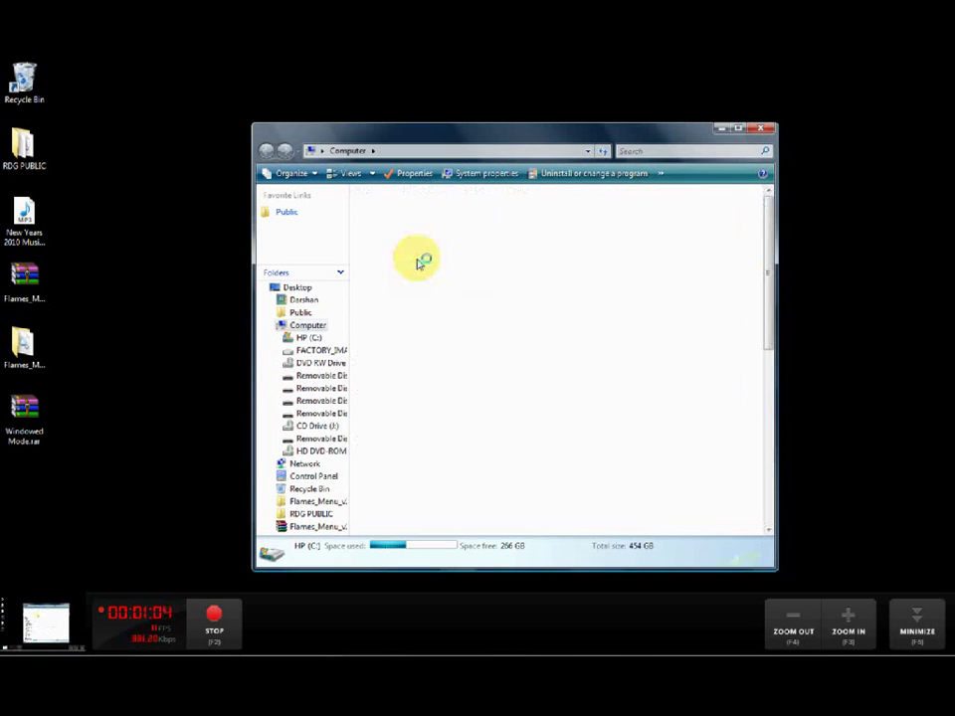
# Open the Combat Arms folder inside the Nexon folder on the C: drive
pyautogui.scroll(-5, 702, 295)
pyautogui.scroll(-3, 702, 294)
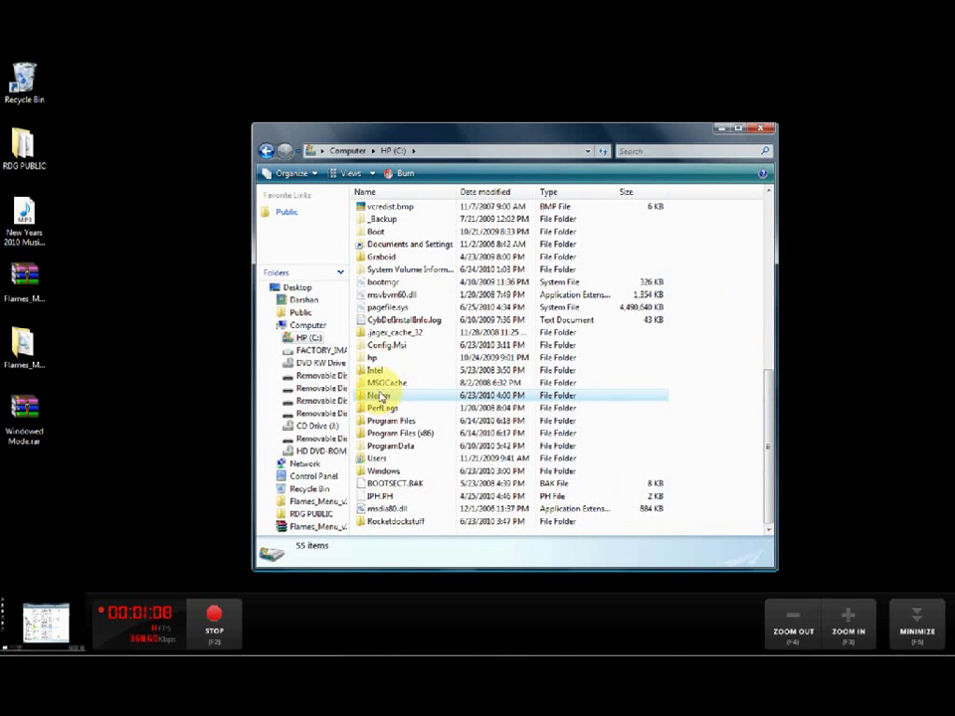
pyautogui.click(381, 396)
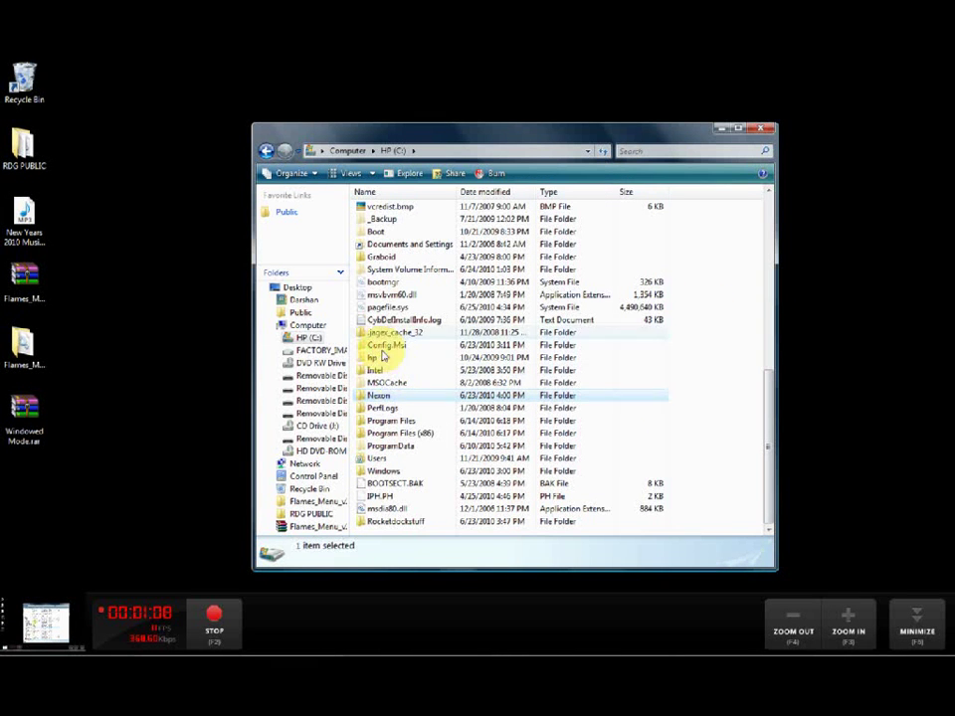
pyautogui.doubleClick(417, 397)
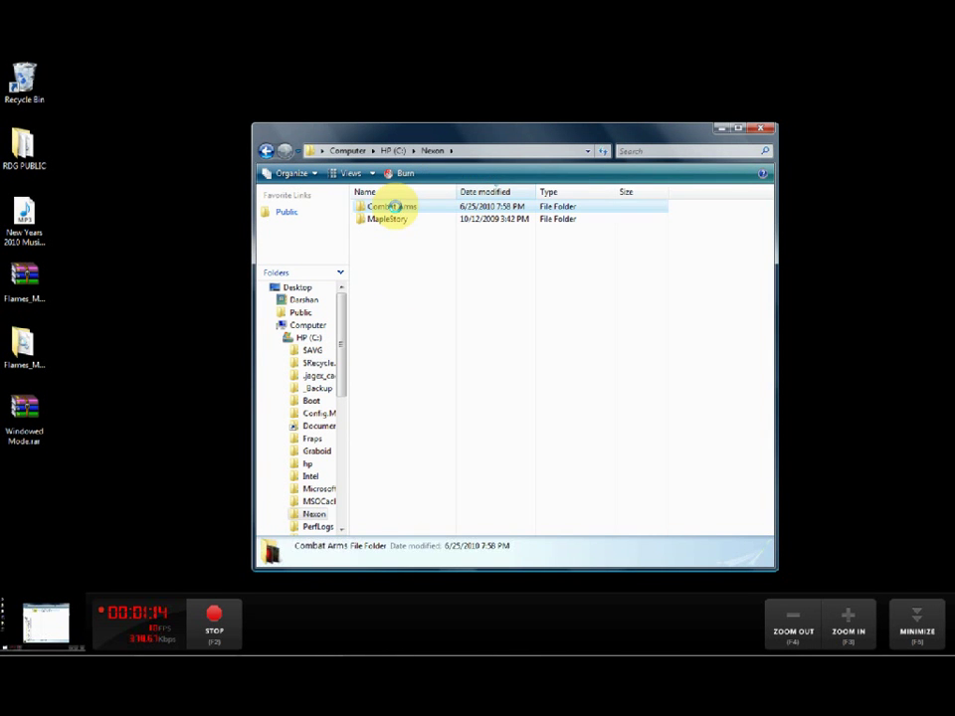
pyautogui.doubleClick(397, 209)
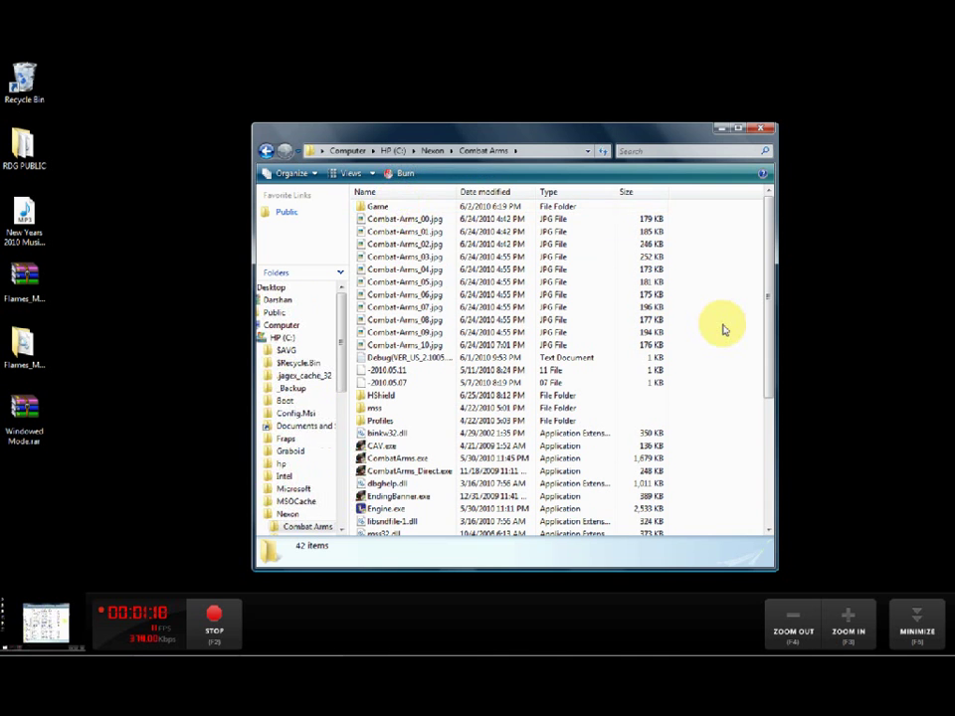
# Shift the folder window aside and move Windowed Mode.flt and ca.ini into the Combat Arms folder, replacing the existing copies
pyautogui.scroll(-5, 724, 328)
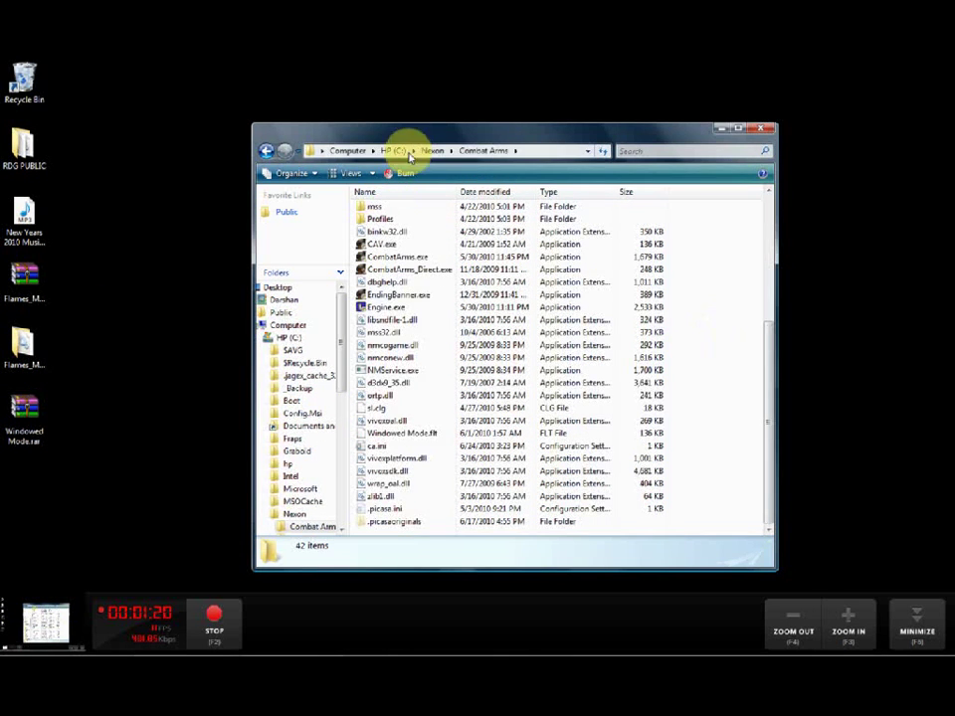
pyautogui.moveTo(480, 133); pyautogui.dragTo(725, 212)
pyautogui.moveTo(426, 462); pyautogui.dragTo(727, 491)
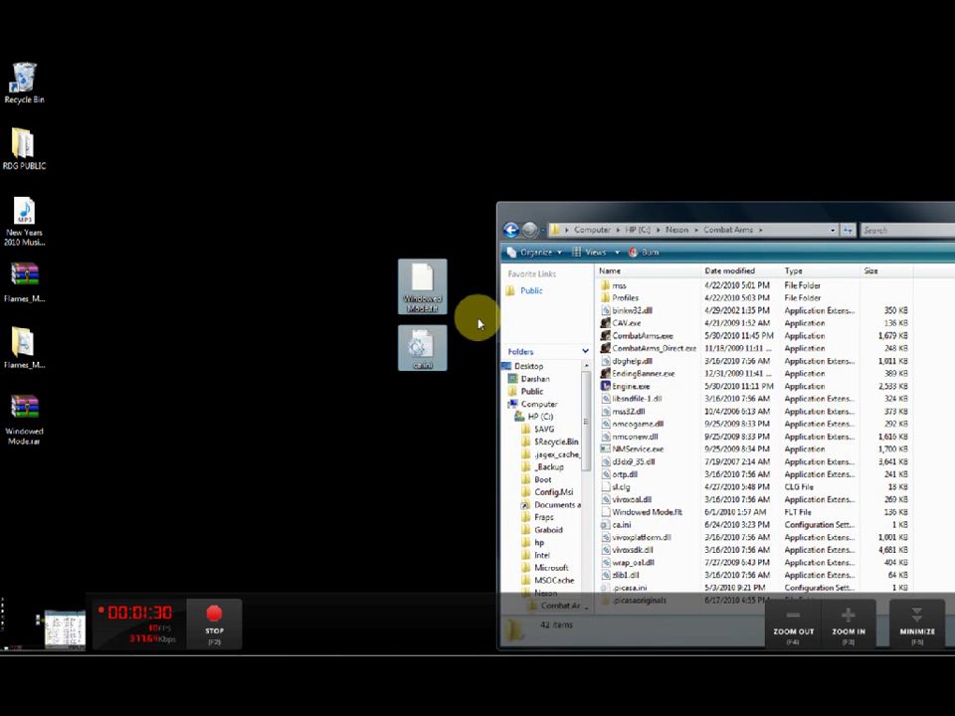
pyautogui.moveTo(298, 653)
pyautogui.moveTo(431, 270); pyautogui.dragTo(678, 262)
pyautogui.click(460, 306)
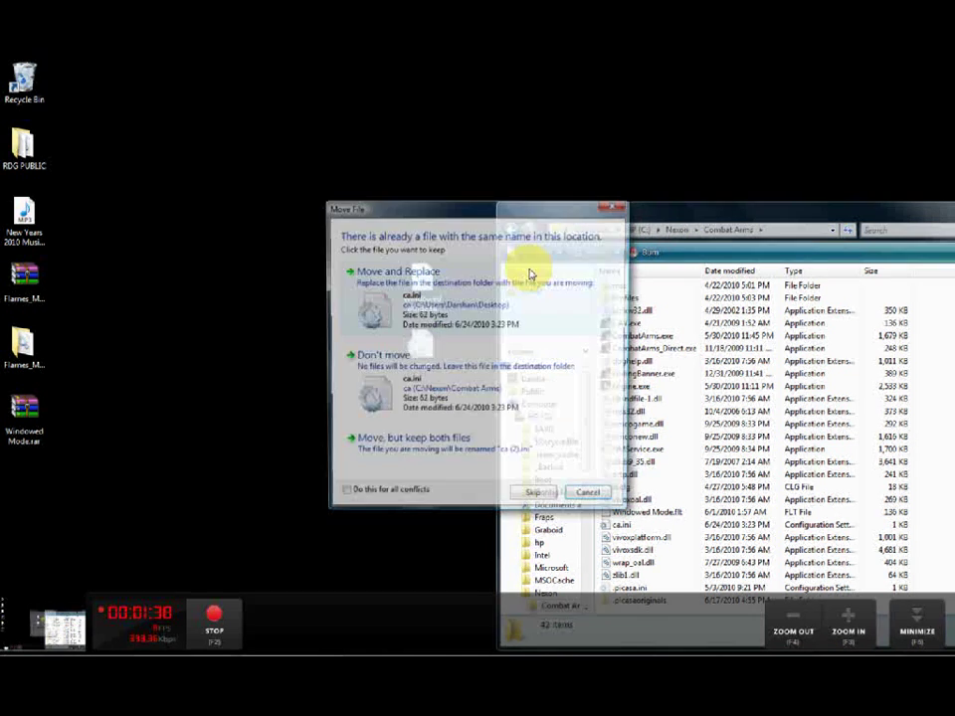
pyautogui.click(486, 318)
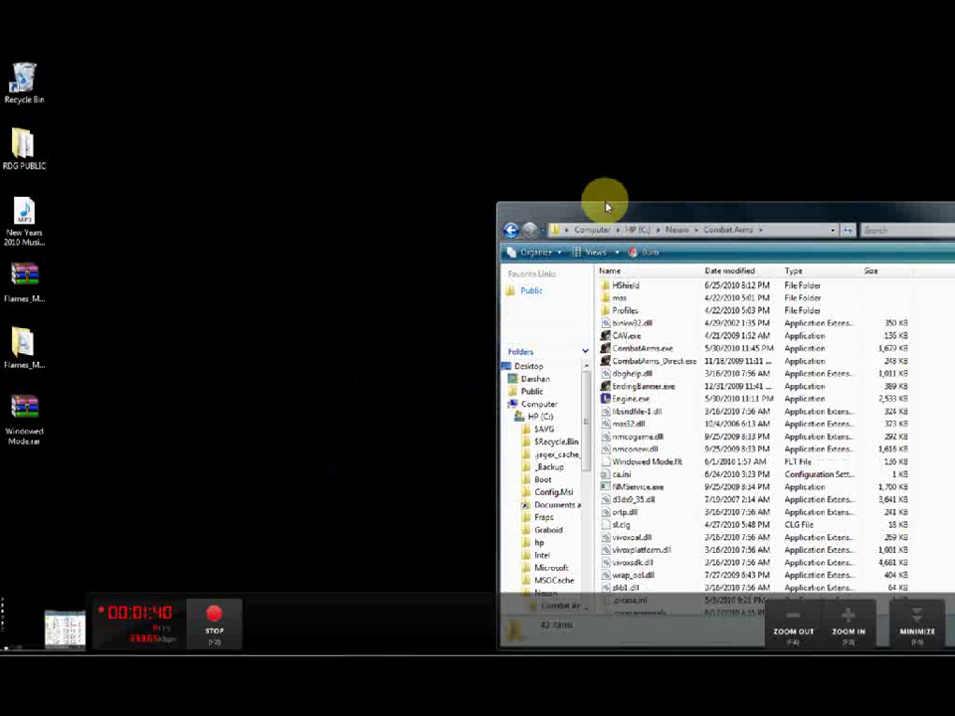
# Reposition the Combat Arms folder window toward the desktop's upper area and close it
pyautogui.click(621, 229)
pyautogui.moveTo(544, 207); pyautogui.dragTo(202, 85)
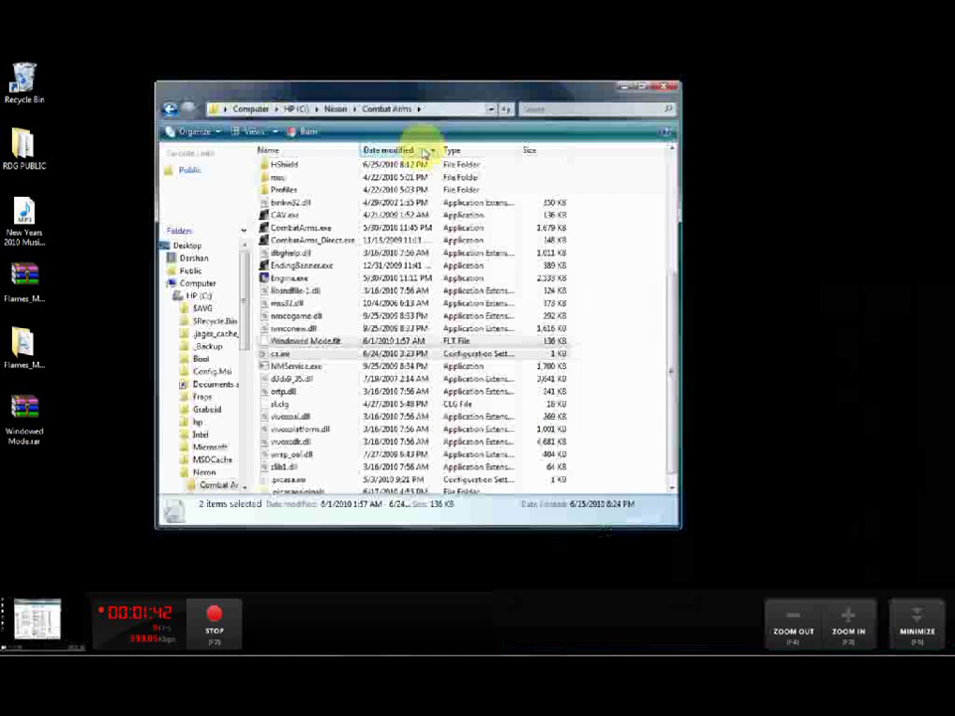
pyautogui.click(666, 87)
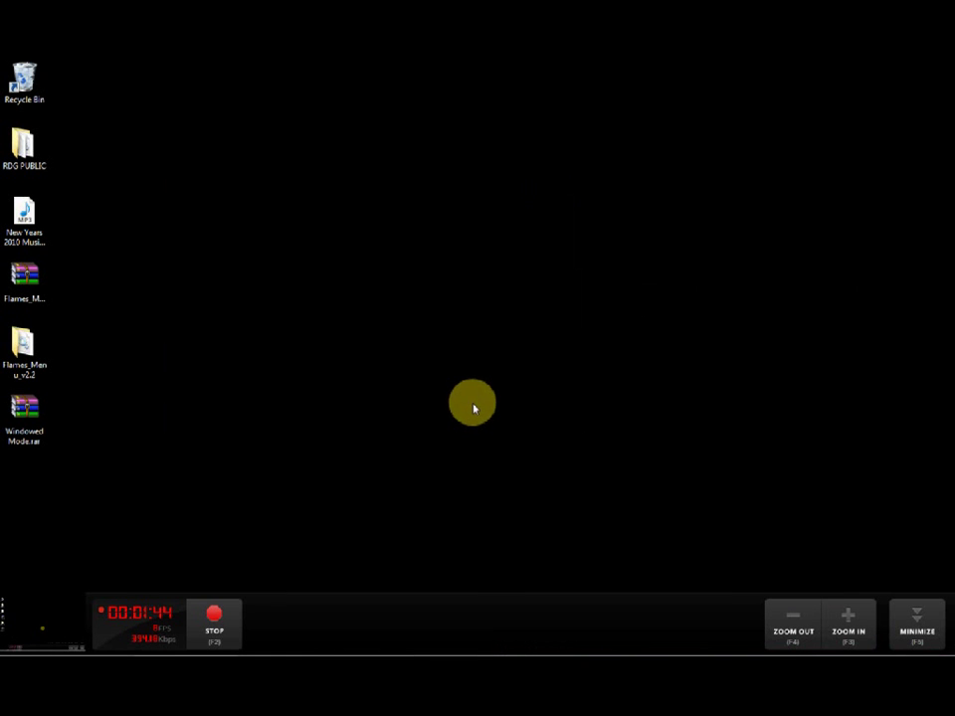
# Switch to Opera, show the Combat Arms website in a restored smaller window, and minimize the browser
pyautogui.click(147, 643)
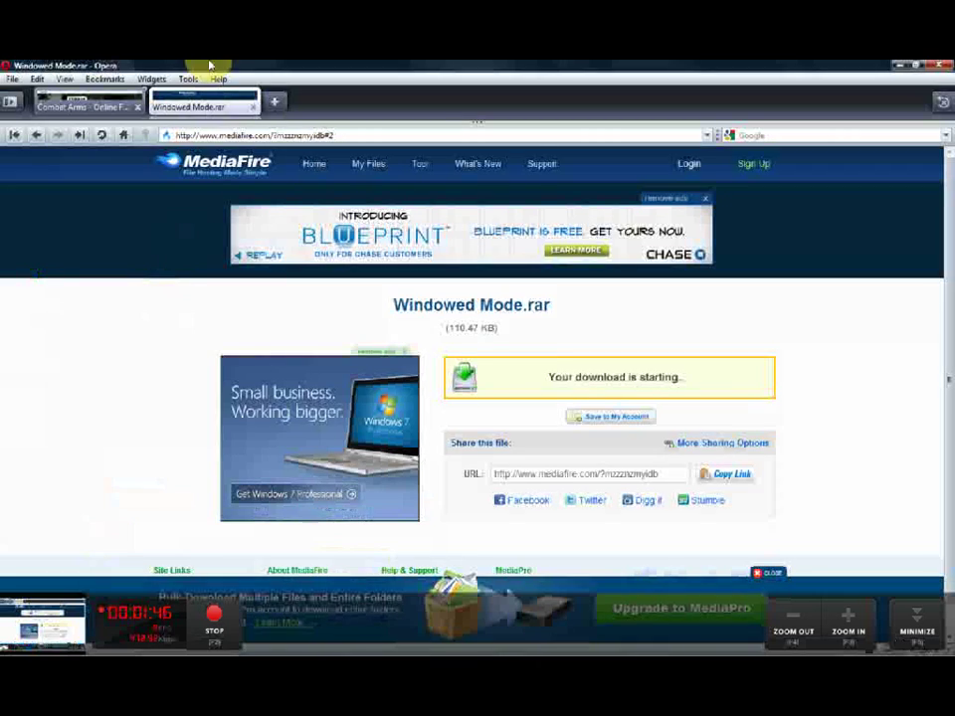
pyautogui.click(103, 100)
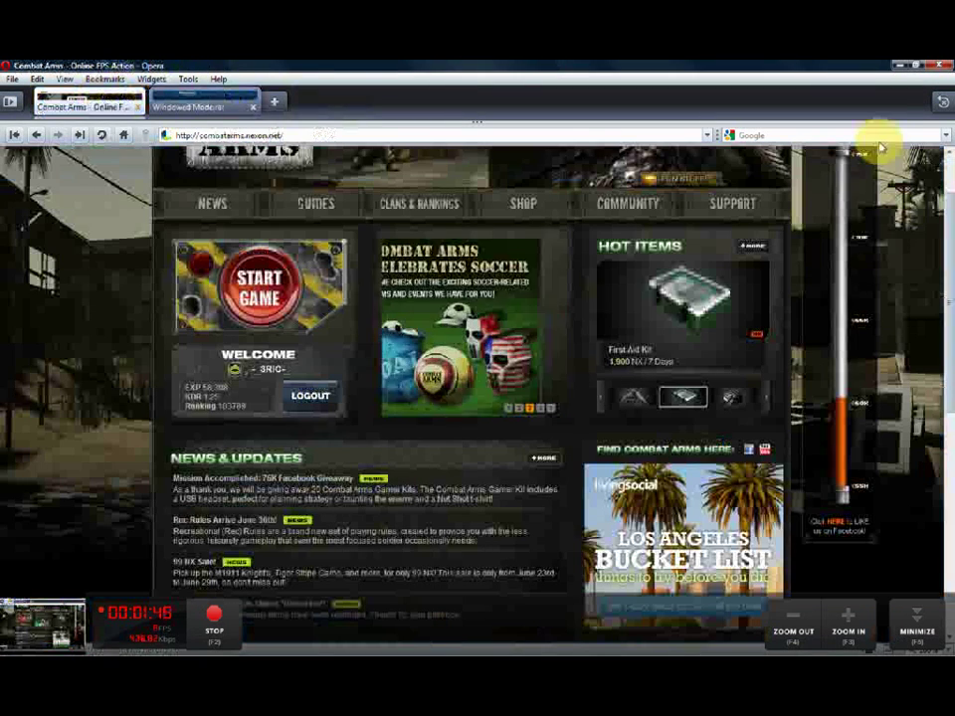
pyautogui.click(921, 65)
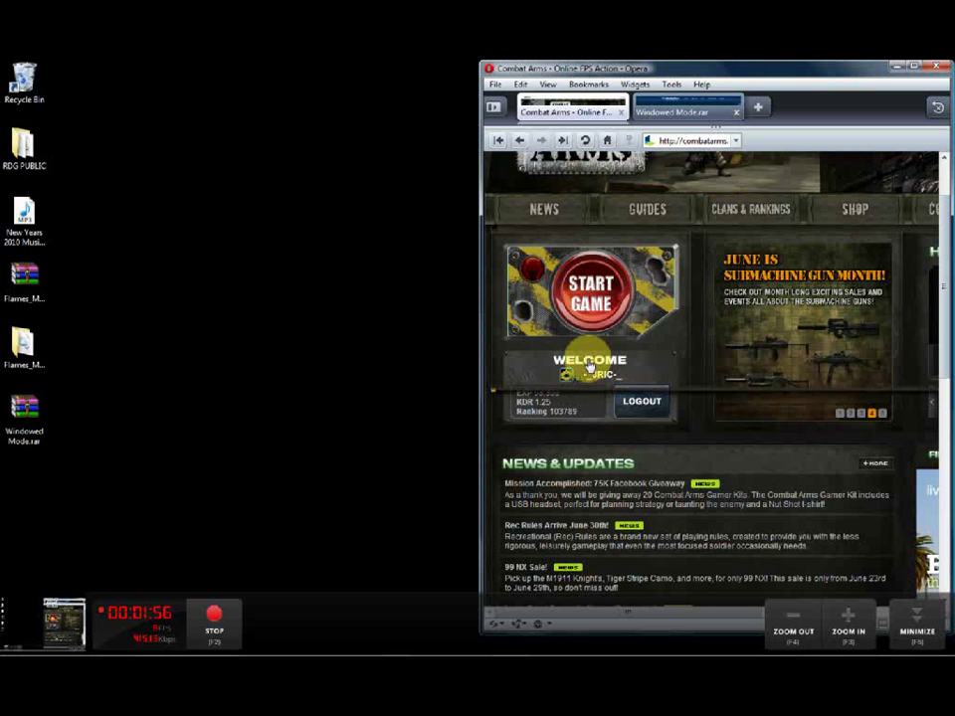
pyautogui.click(897, 68)
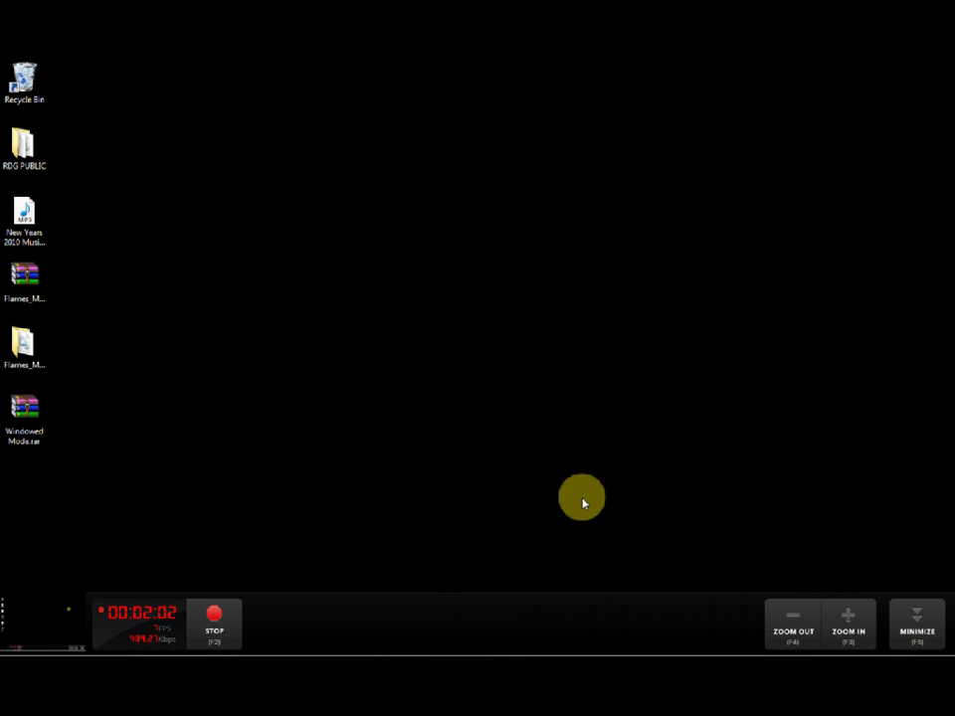
# Switch to the Combat Arms game window and move it slightly higher on the desktop
pyautogui.click(303, 649)
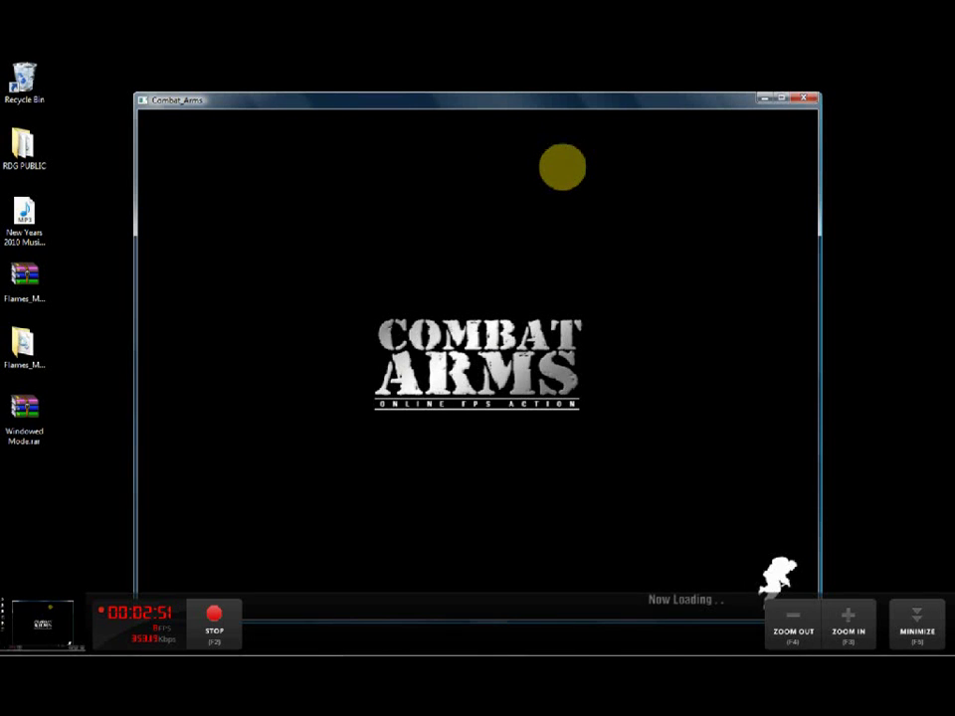
pyautogui.press('super')
pyautogui.moveTo(572, 115)
pyautogui.mouseDown()
pyautogui.moveTo(598, 121)
pyautogui.moveTo(586, 123)
pyautogui.moveTo(576, 91)
pyautogui.mouseUp()
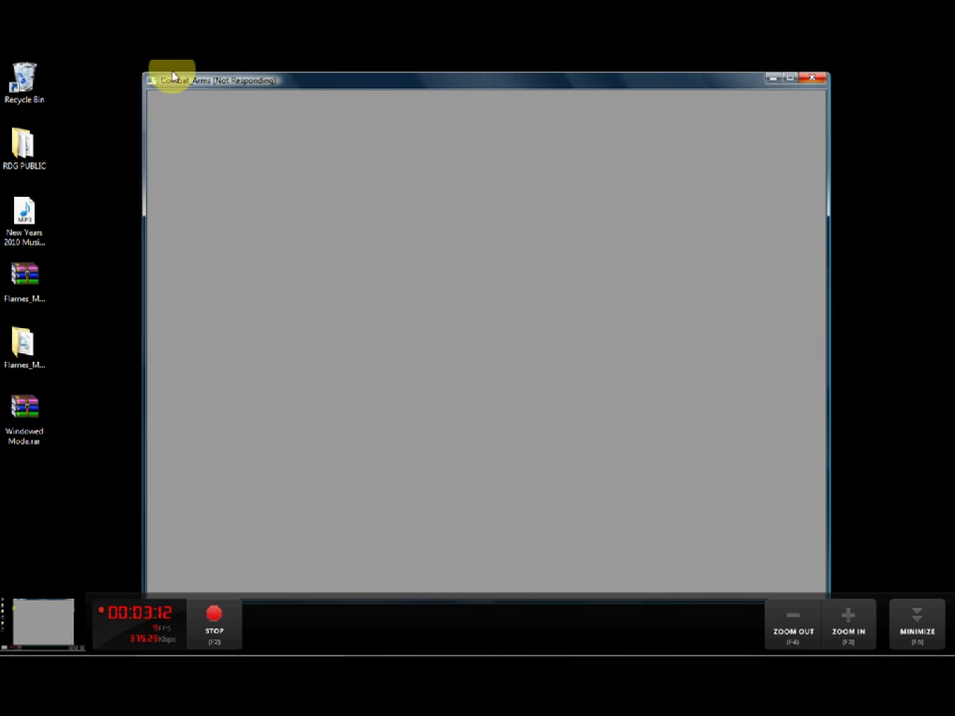
# Reposition the game window on the desktop and join Channel 6 of the Bravo server
pyautogui.moveTo(204, 81); pyautogui.dragTo(227, 85)
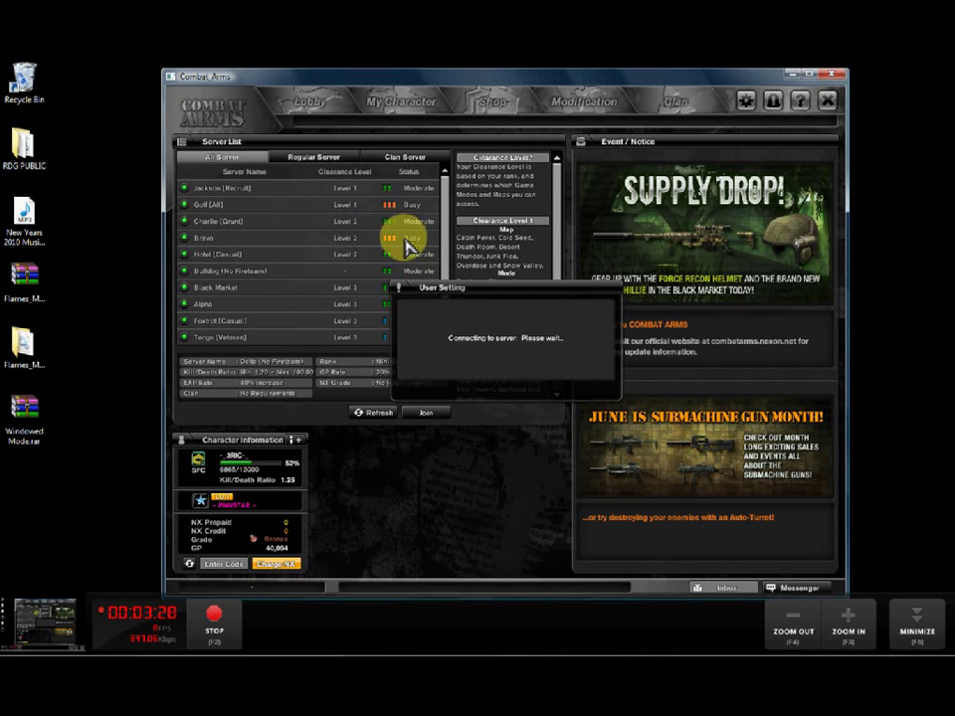
pyautogui.doubleClick(312, 239)
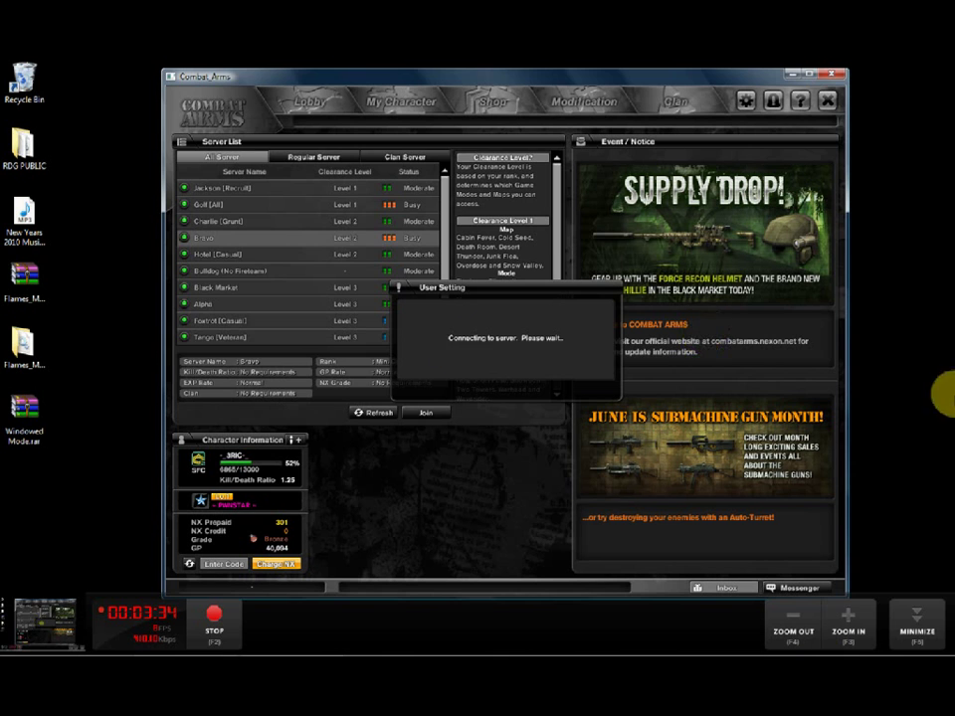
pyautogui.moveTo(149, 59); pyautogui.dragTo(3, 527)
pyautogui.click(391, 305)
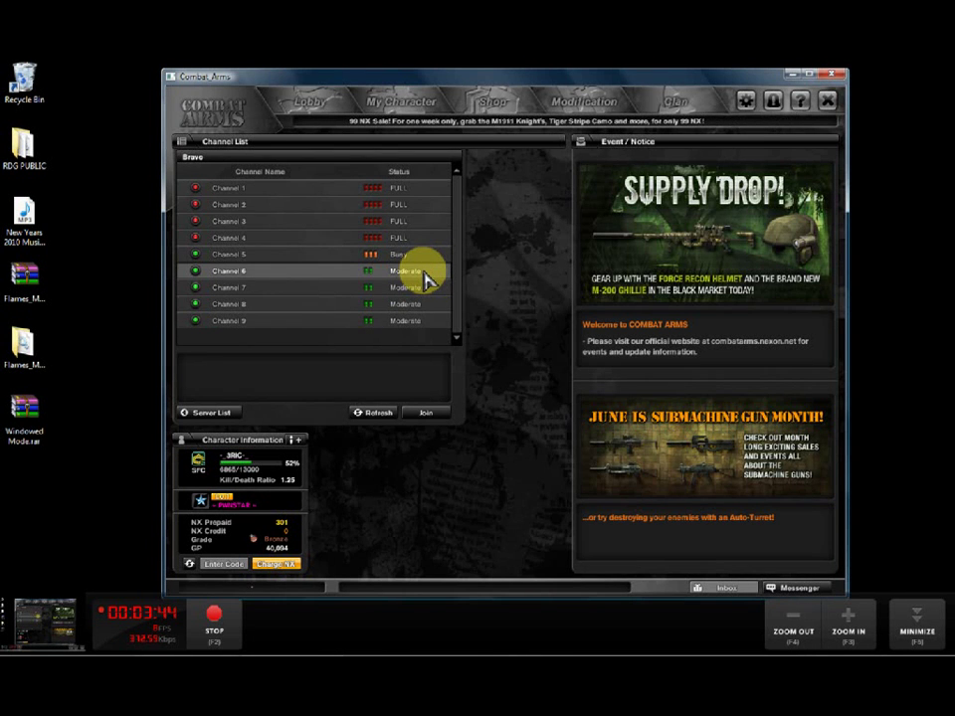
pyautogui.doubleClick(425, 280)
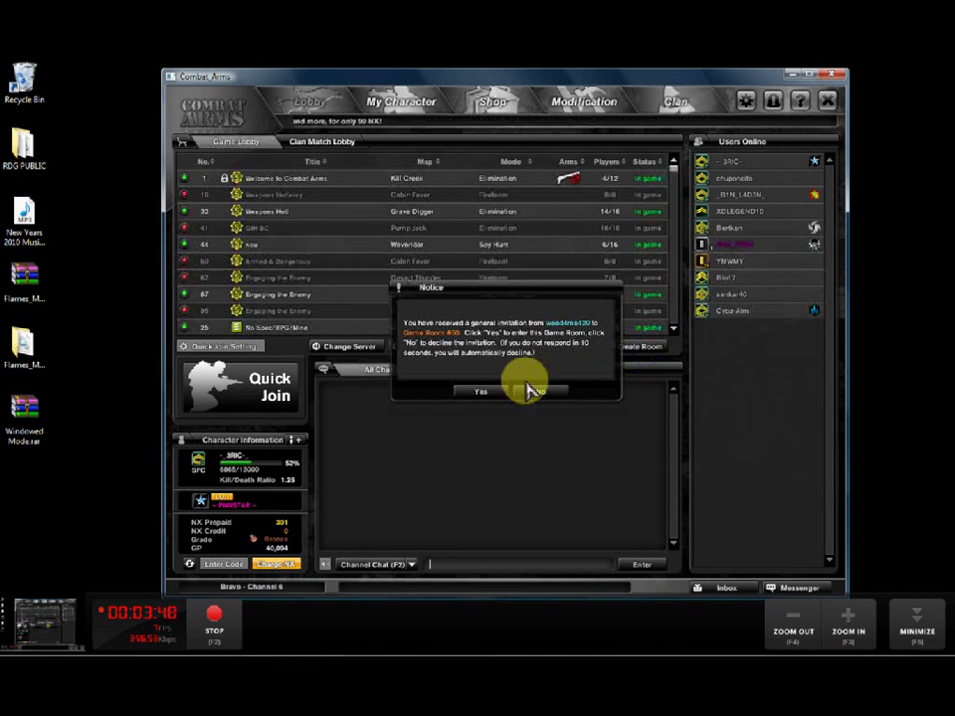
# Decline the game room invitation and try to create a new room in the channel
pyautogui.click(543, 395)
pyautogui.click(635, 347)
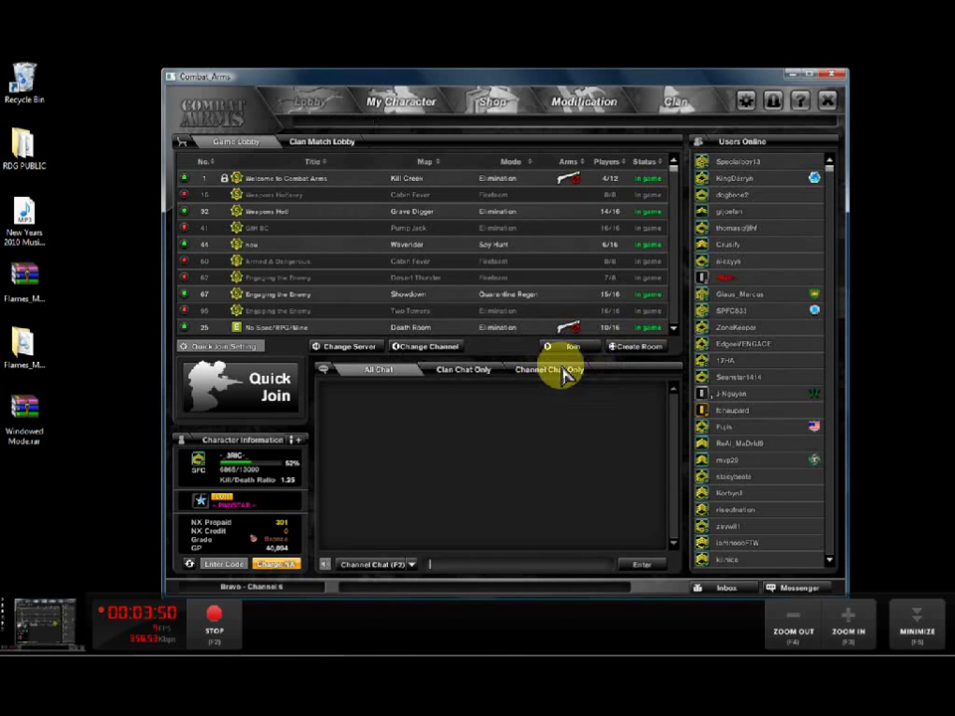
pyautogui.click(475, 394)
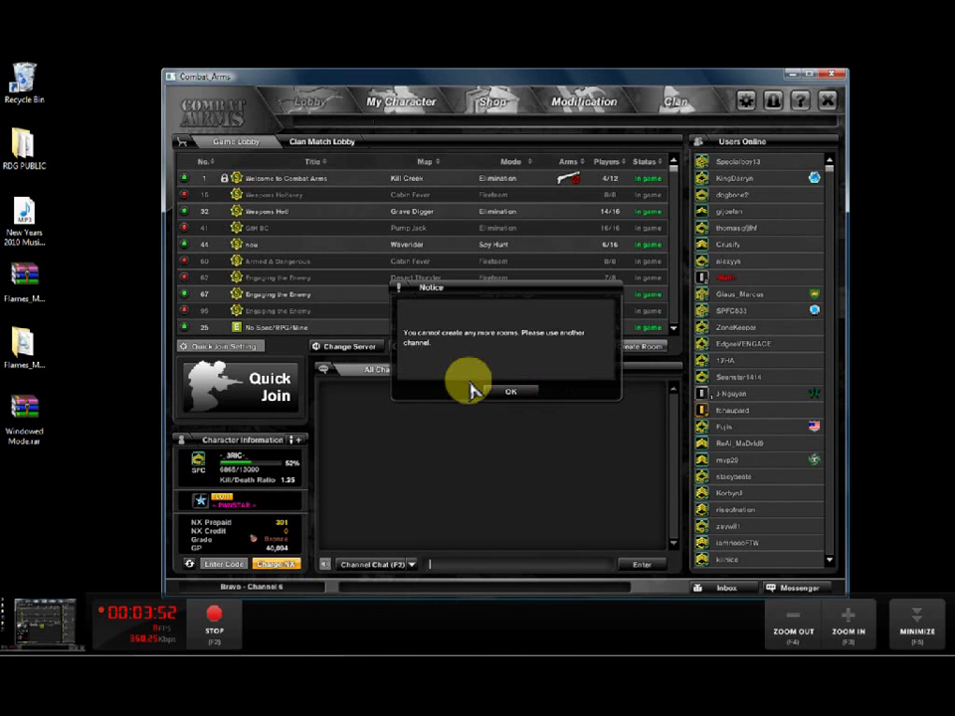
pyautogui.click(505, 392)
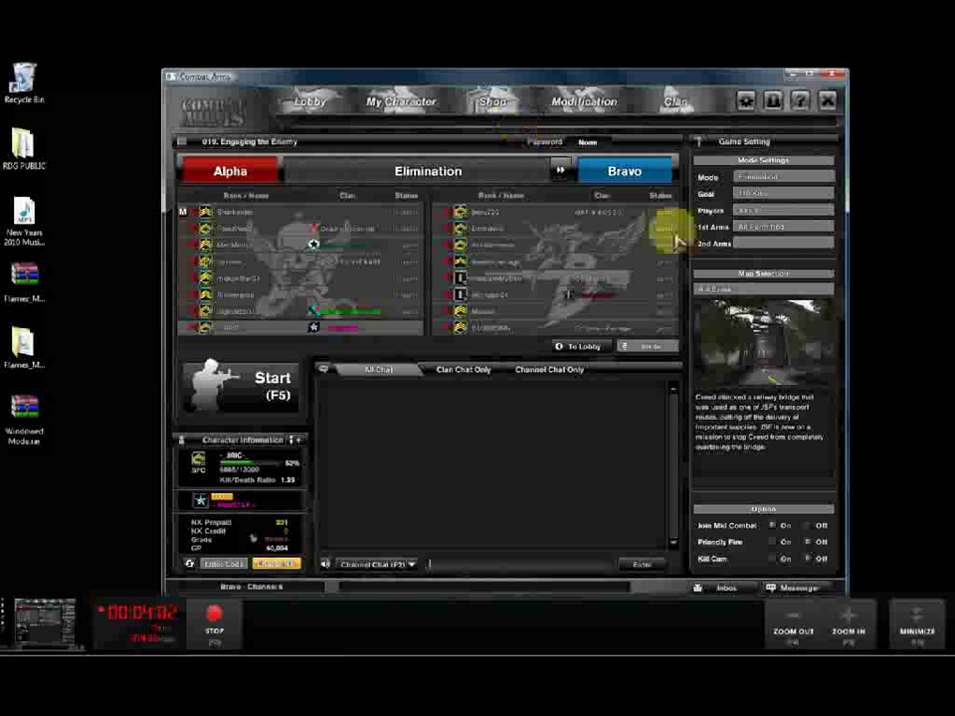
# Return from the game room to the lobby and look through the Users Online list
pyautogui.click(306, 104)
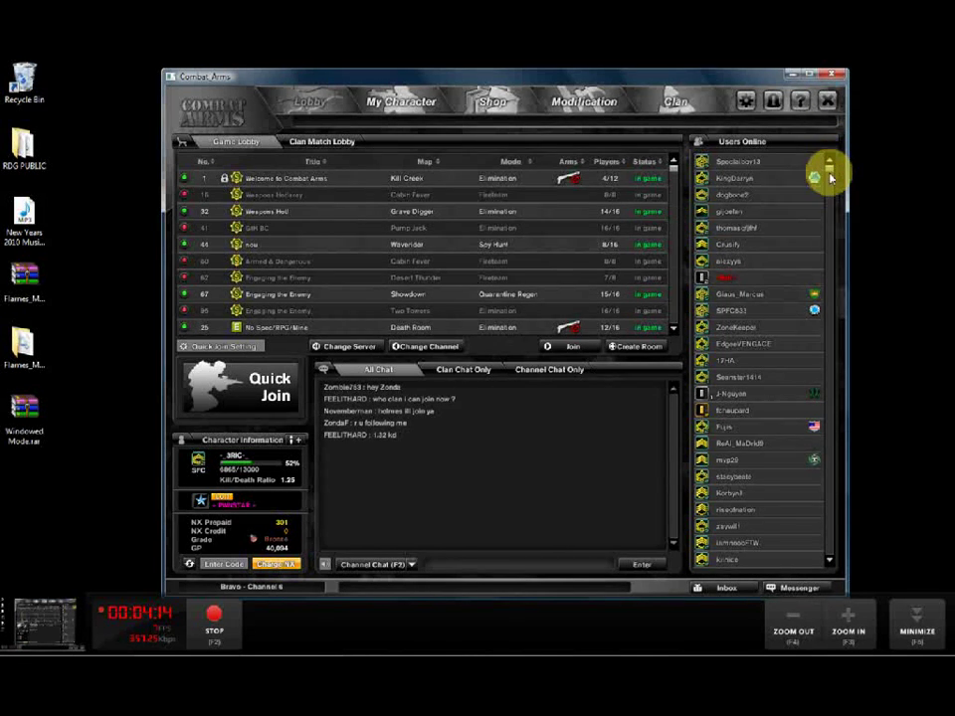
pyautogui.moveTo(829, 173); pyautogui.dragTo(832, 191)
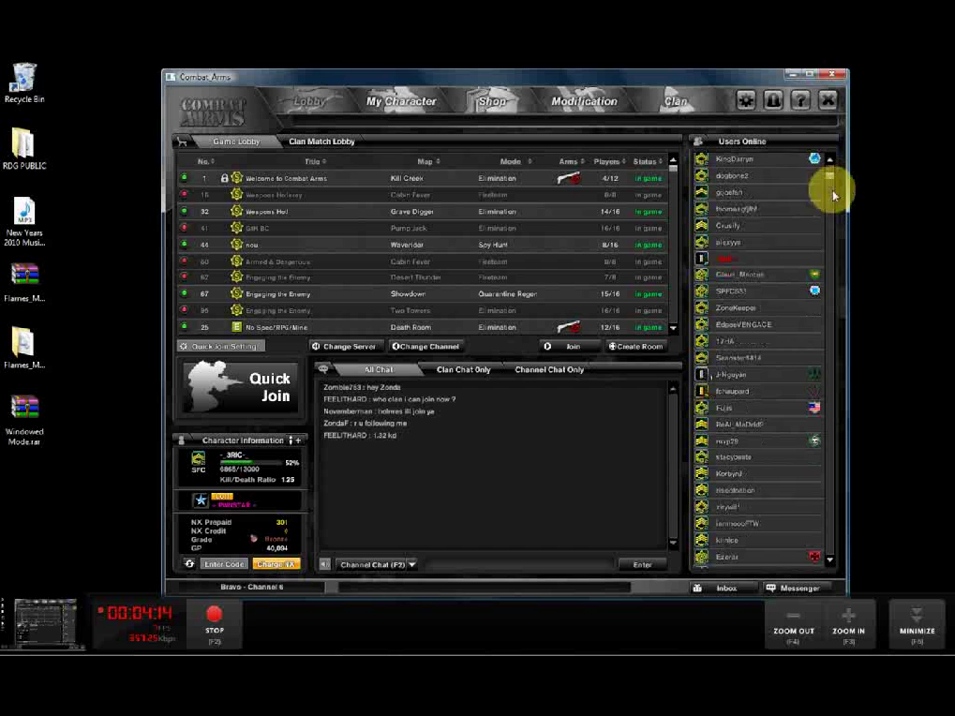
pyautogui.click(830, 318)
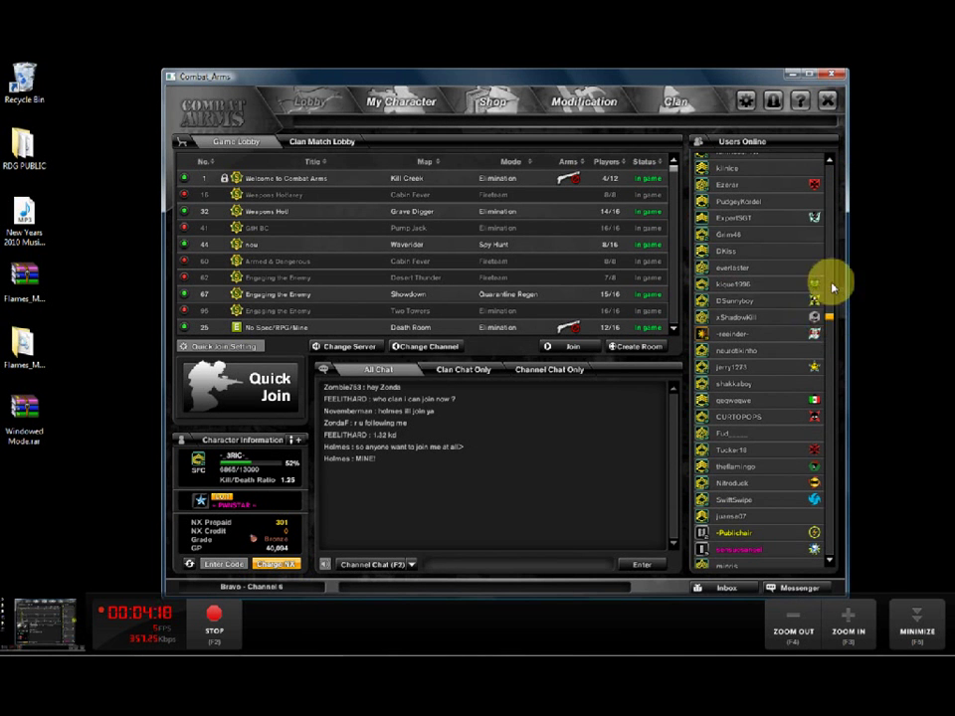
pyautogui.moveTo(834, 288)
pyautogui.mouseDown()
pyautogui.moveTo(831, 140)
pyautogui.moveTo(832, 360)
pyautogui.moveTo(836, 248)
pyautogui.moveTo(827, 330)
pyautogui.moveTo(834, 275)
pyautogui.mouseUp()
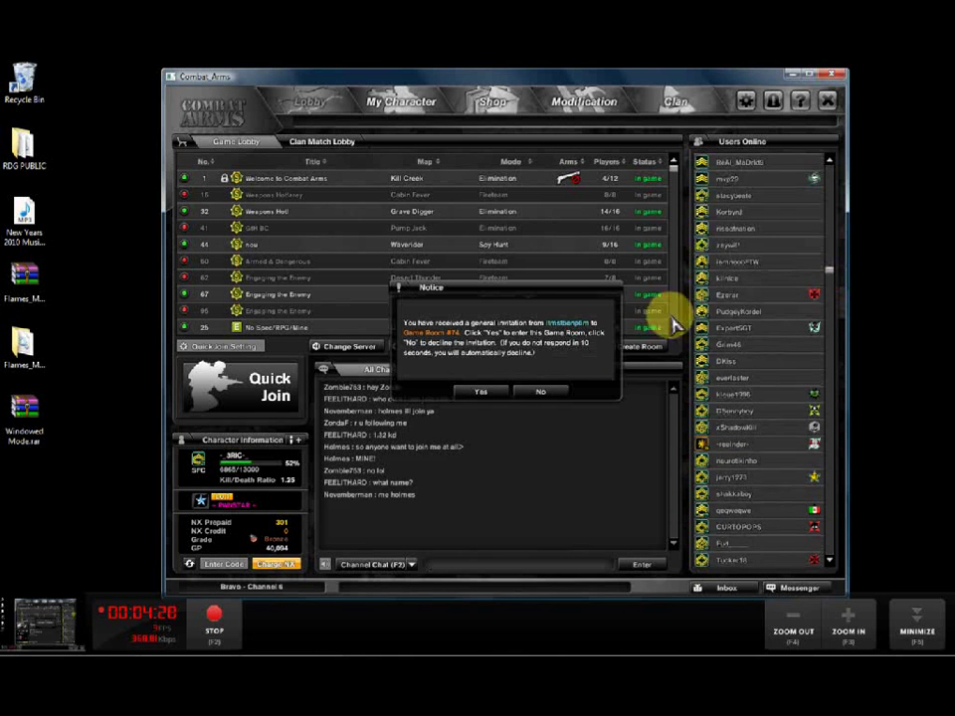